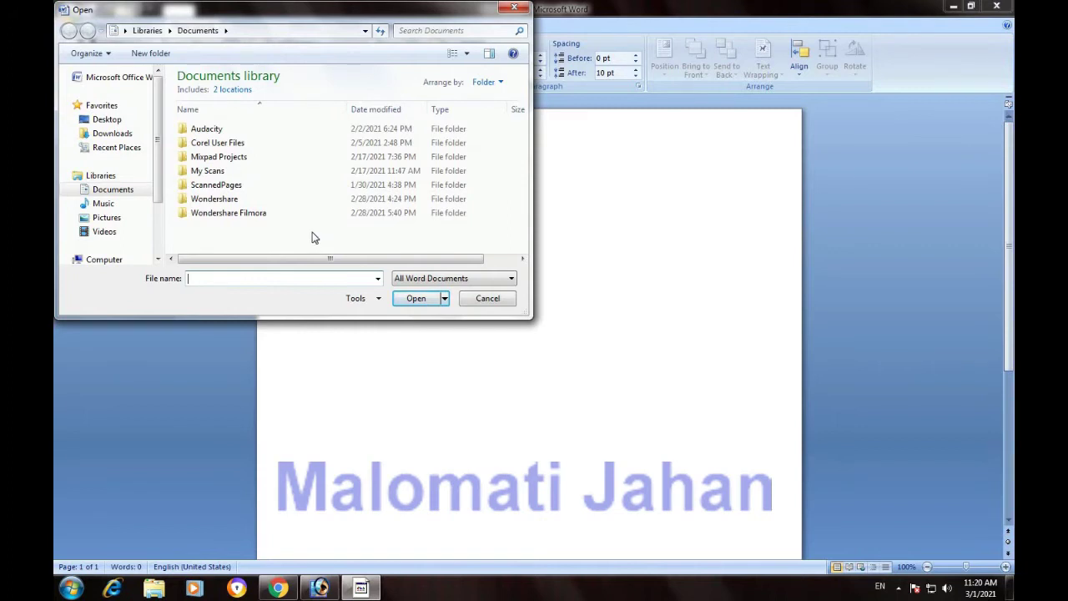
Step: Open the GHAZI UNIVERSITY Word document from the Desktop and look over its content
{"action": "left_click", "coordinate": [106, 121]}
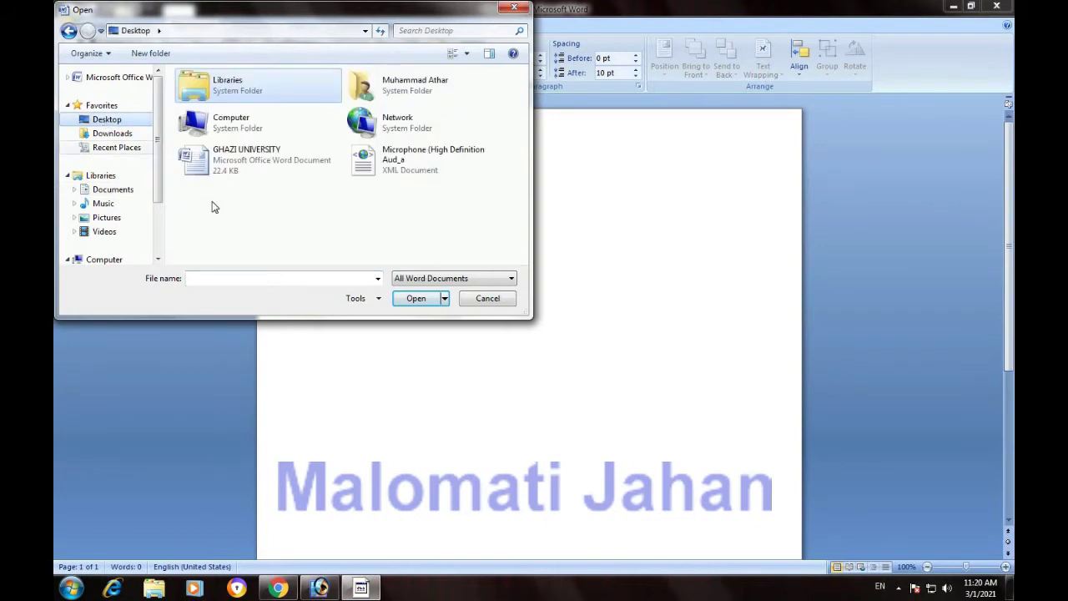
{"action": "left_click", "coordinate": [238, 168]}
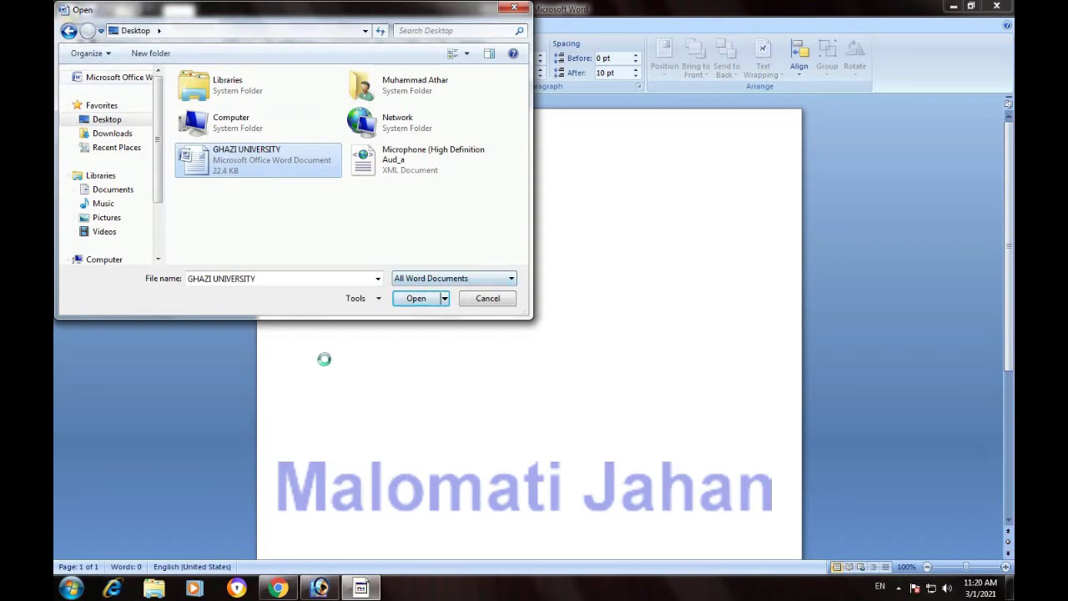
{"action": "left_click", "coordinate": [420, 298]}
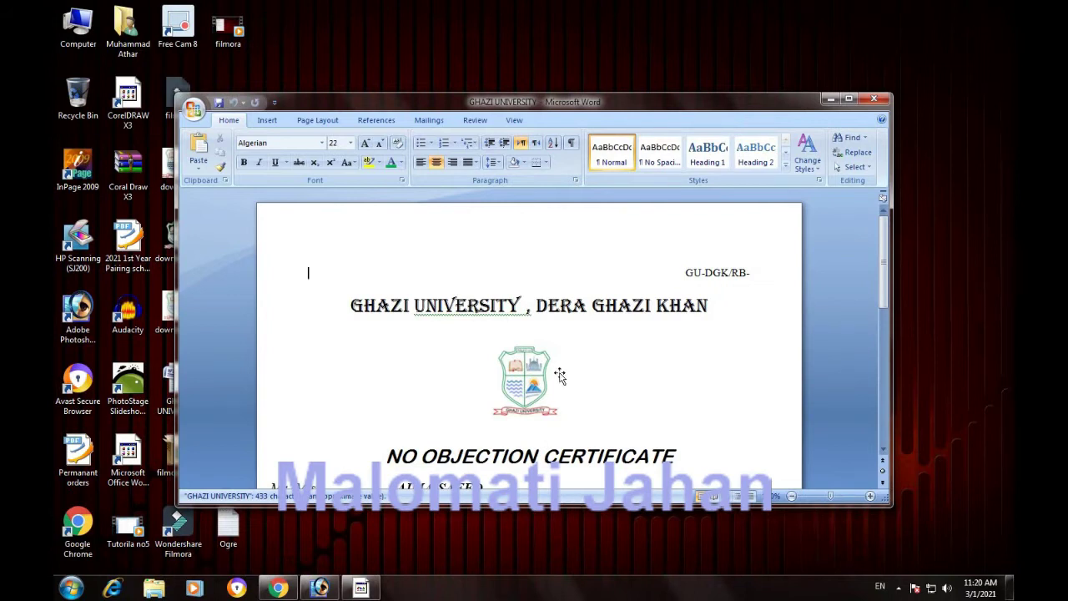
{"action": "scroll", "coordinate": [555, 407], "scroll_direction": "down", "scroll_amount": 1}
{"action": "scroll", "coordinate": [555, 407], "scroll_direction": "up", "scroll_amount": 1}
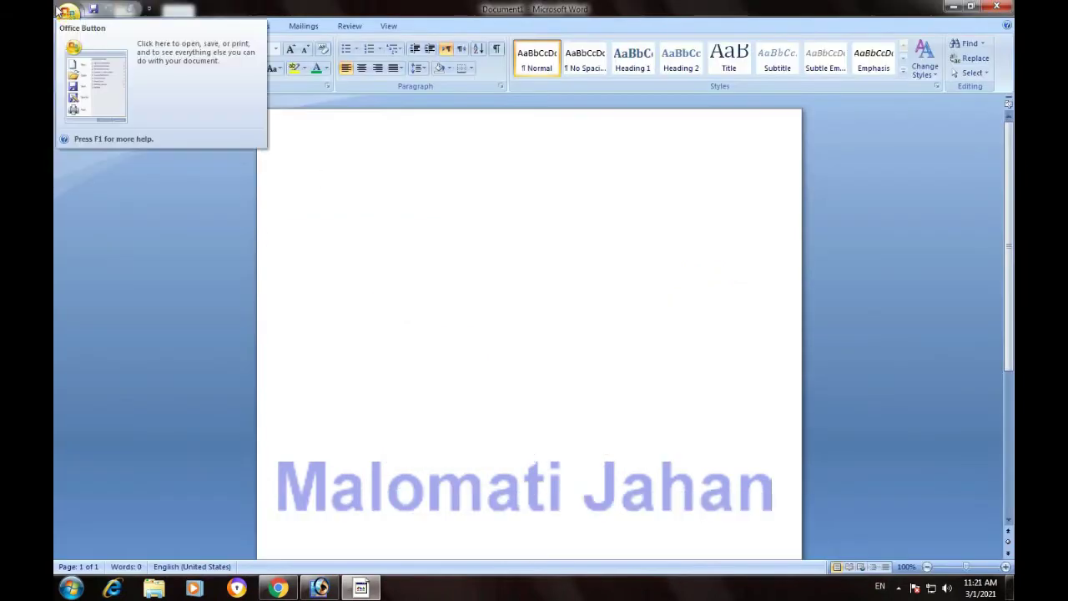
Step: Save the blank document as Doc1 in the Documents library, using the Word Document file type
{"action": "left_click", "coordinate": [68, 20]}
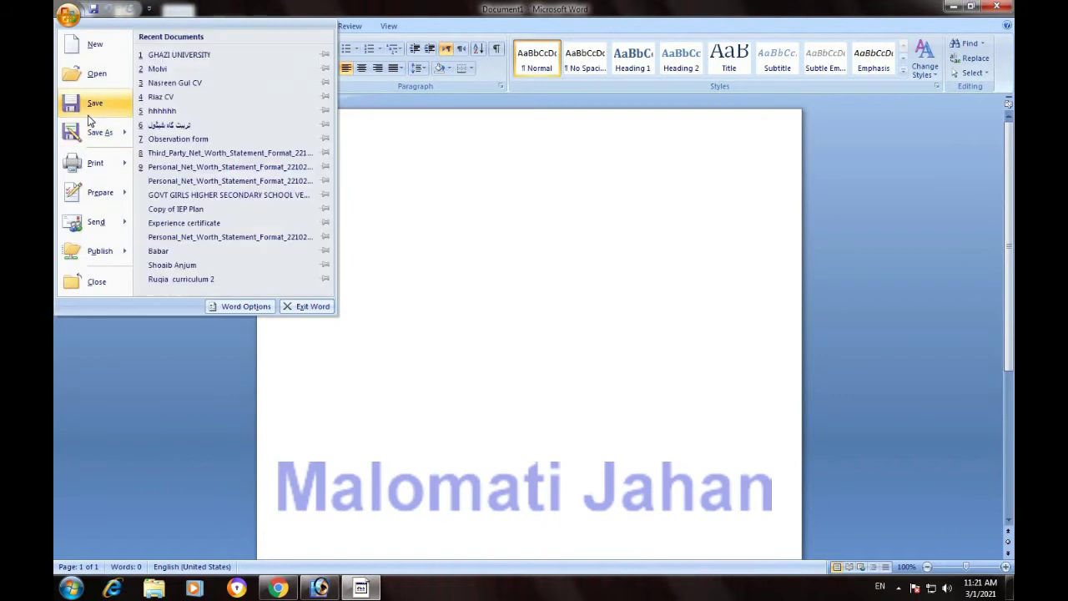
{"action": "left_click", "coordinate": [401, 367]}
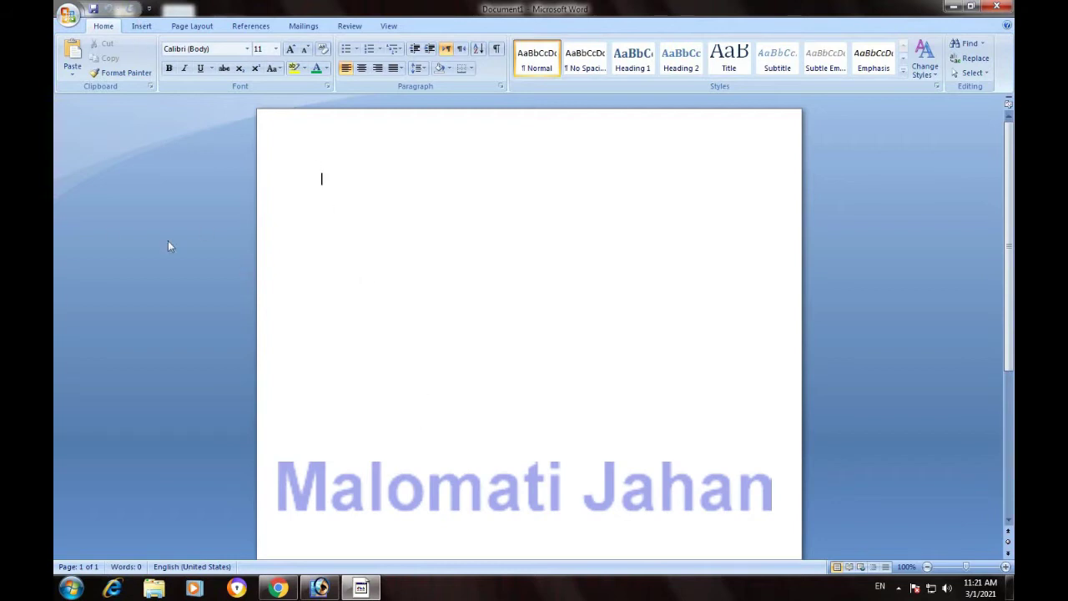
{"action": "left_click", "coordinate": [67, 15]}
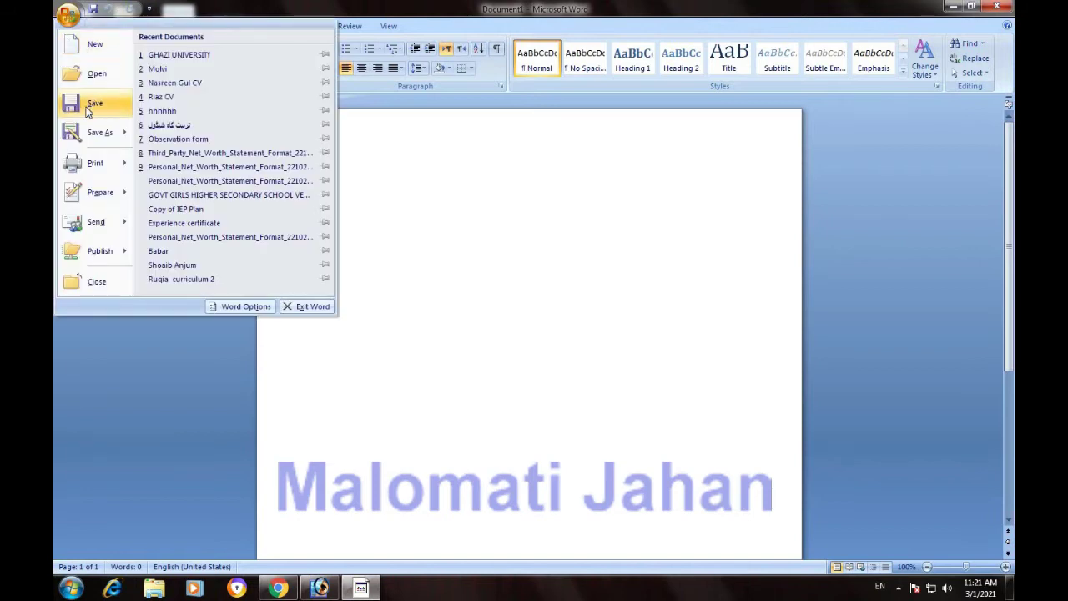
{"action": "left_click", "coordinate": [89, 106]}
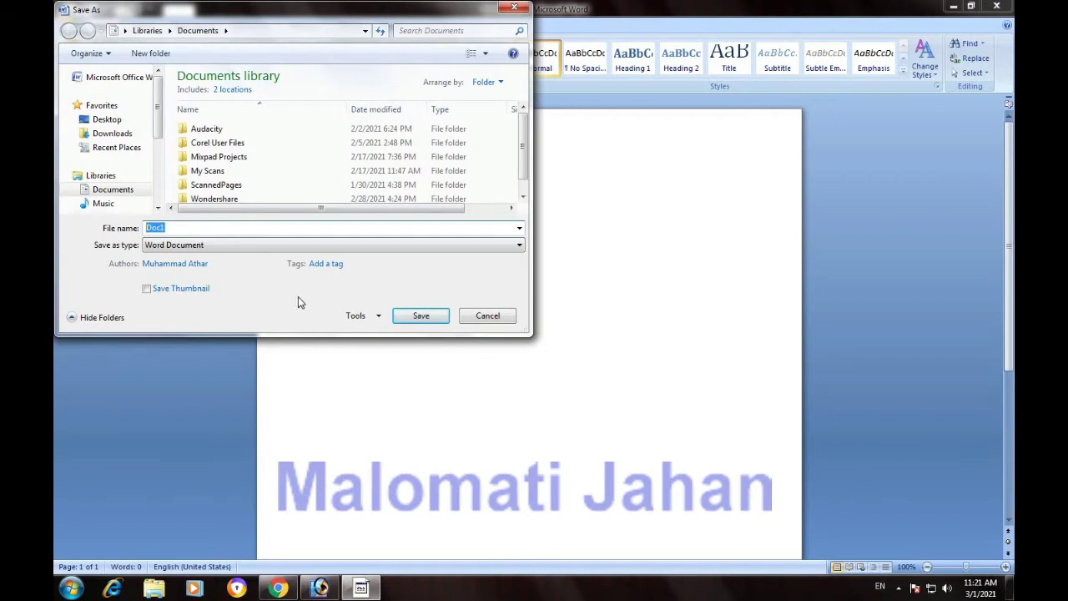
{"action": "left_click", "coordinate": [244, 247]}
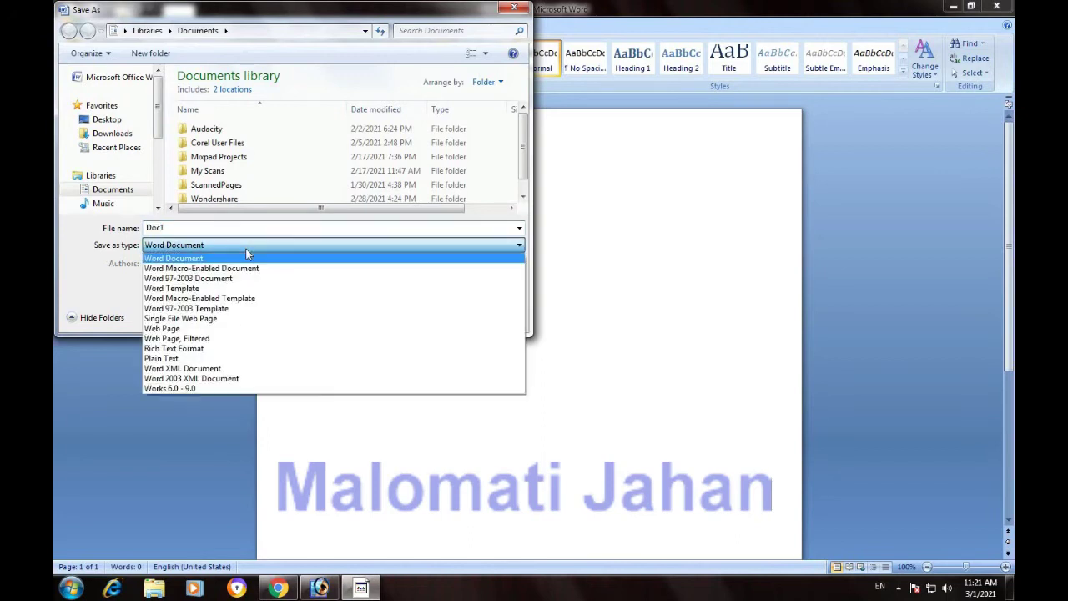
{"action": "left_click", "coordinate": [249, 243]}
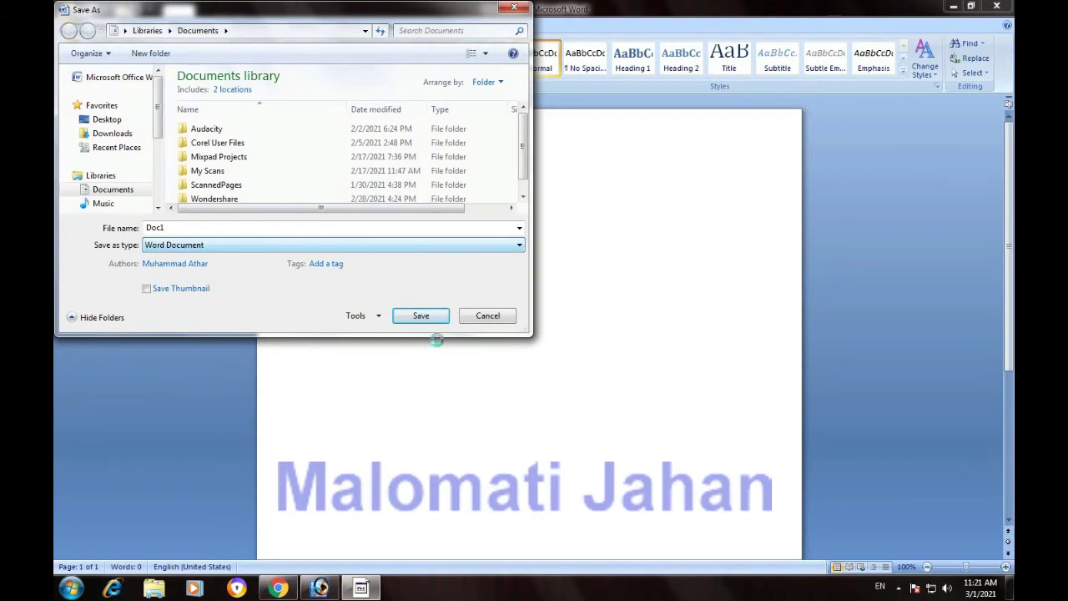
{"action": "left_click", "coordinate": [424, 314]}
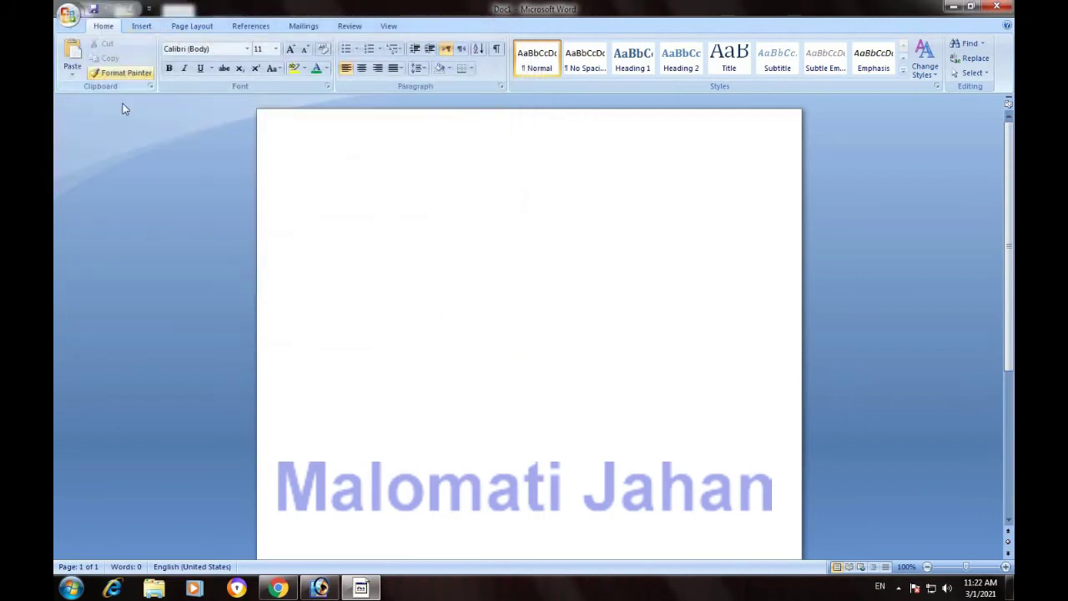
Step: Open the print settings for the document and limit the page range to the current page
{"action": "left_click", "coordinate": [68, 15]}
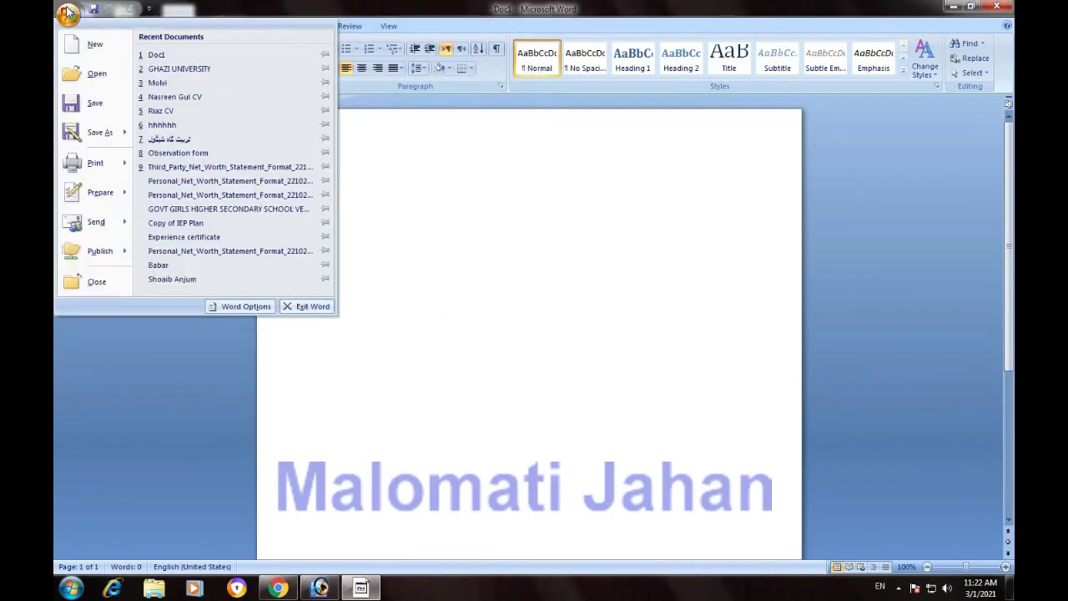
{"action": "mouse_move", "coordinate": [97, 164]}
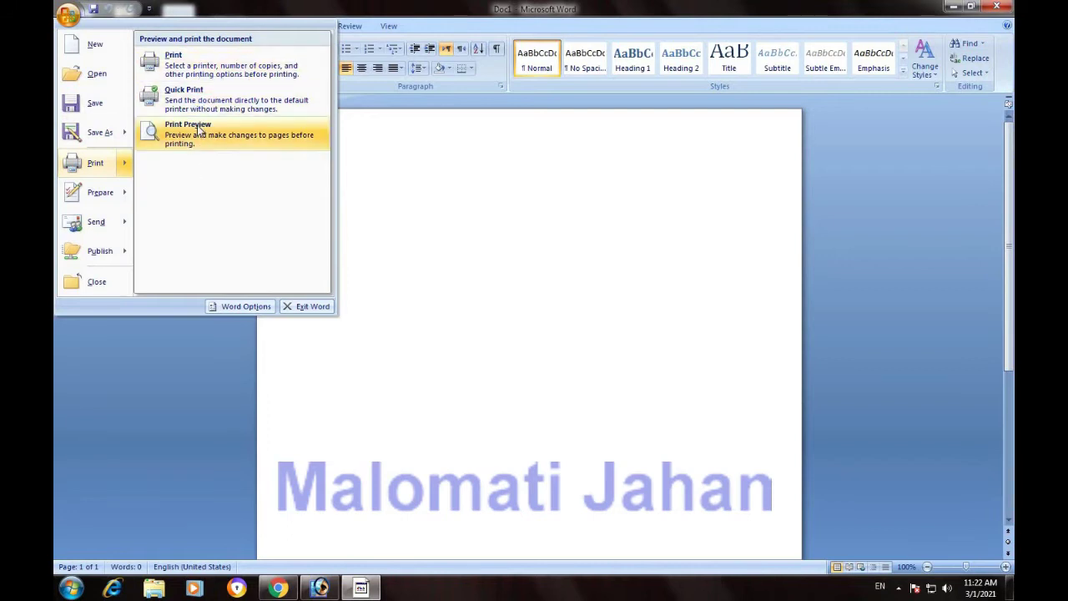
{"action": "left_click", "coordinate": [99, 165]}
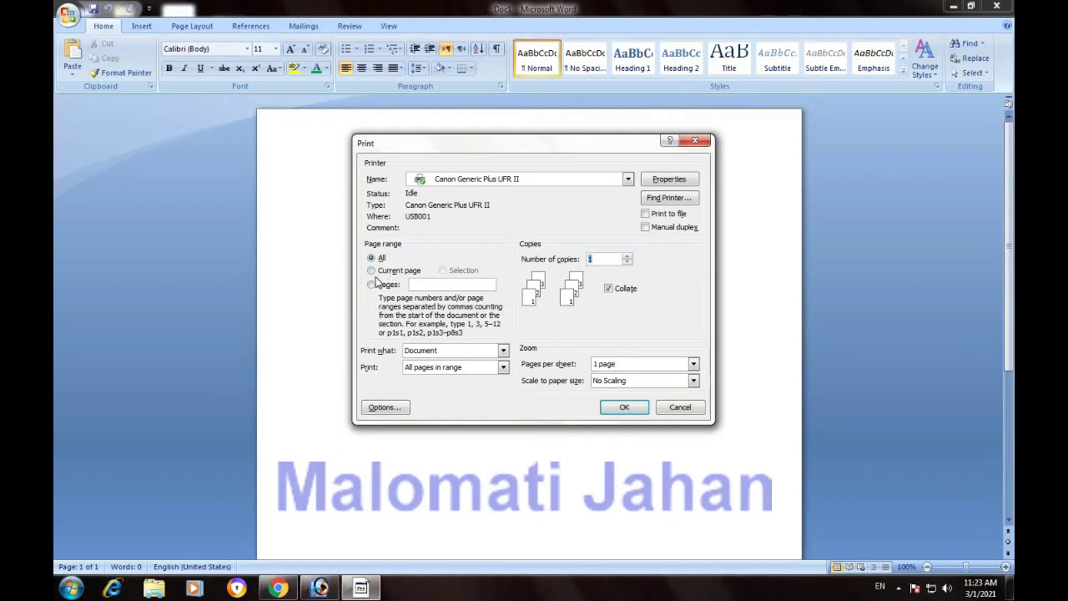
{"action": "left_click", "coordinate": [376, 273]}
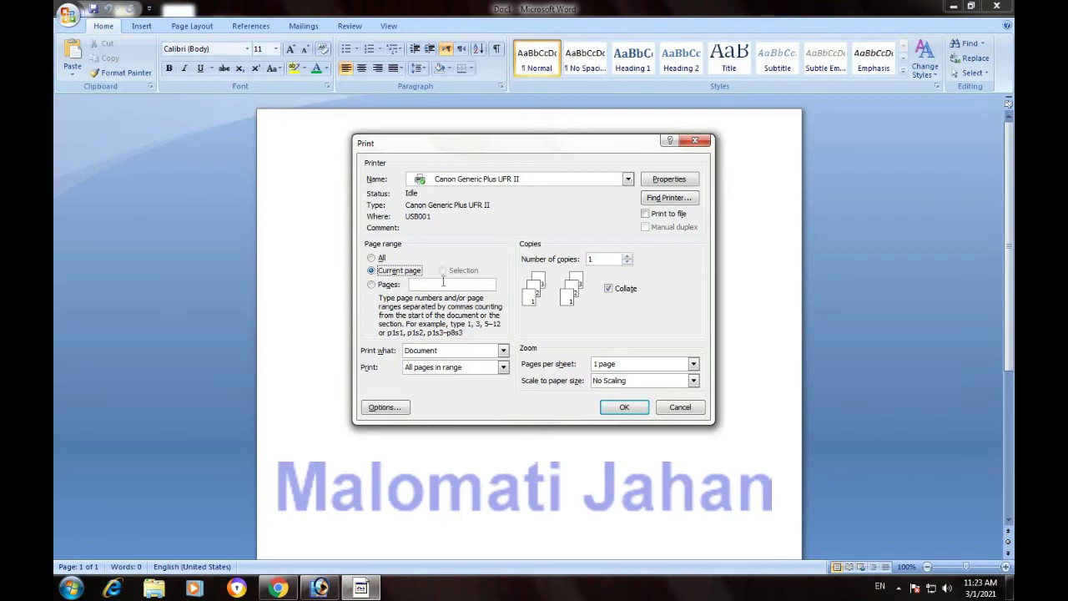
Step: Try a page range of 10-20 and 32 as the number of copies in the print settings
{"action": "left_click", "coordinate": [371, 285]}
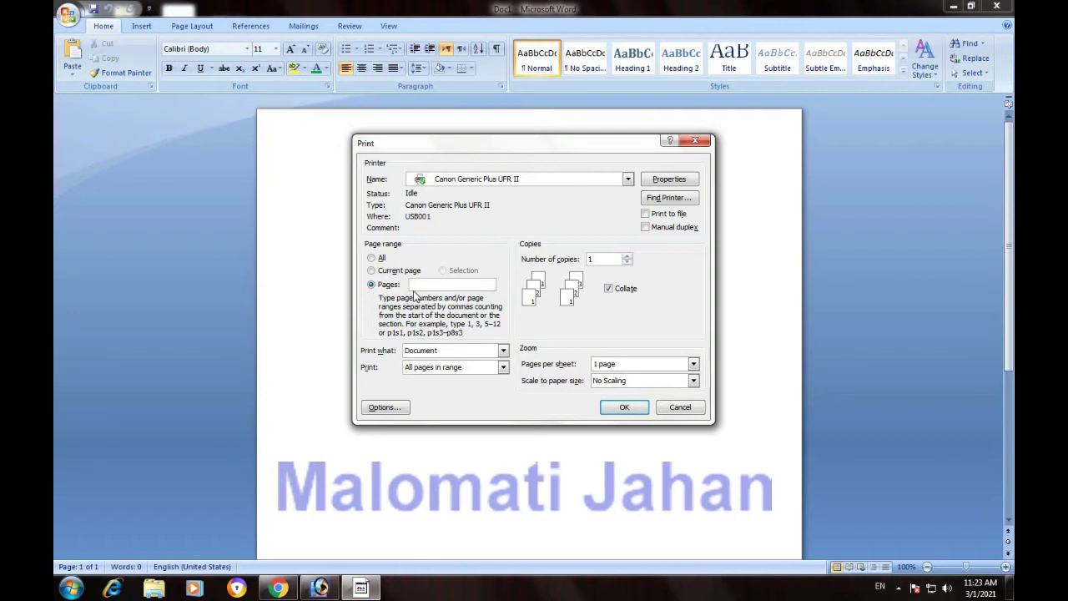
{"action": "type", "text": "10-20"}
{"action": "left_click_drag", "start_coordinate": [604, 259], "coordinate": [580, 260]}
{"action": "type", "text": "32"}
{"action": "key", "text": "BackSpace"}
Step: Restrict printing to the current page and set the number of copies to 10
{"action": "left_click", "coordinate": [372, 271]}
{"action": "left_click", "coordinate": [604, 259]}
{"action": "type", "text": "10"}
Step: Open the Canon printer's properties, keep the page size at A4 and set the output size to A4
{"action": "left_click", "coordinate": [678, 181]}
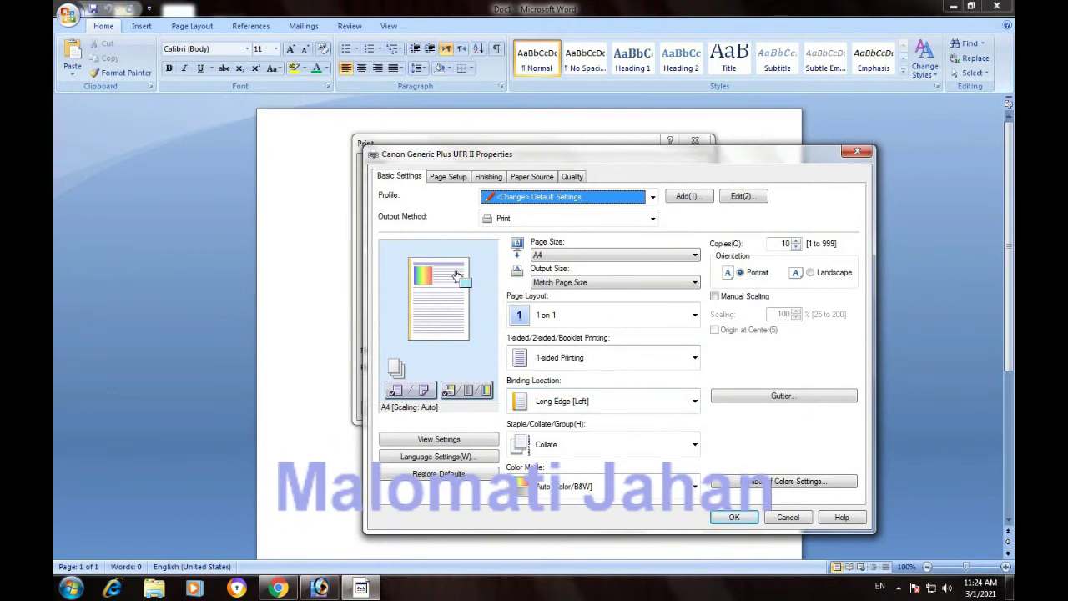
{"action": "left_click", "coordinate": [594, 261]}
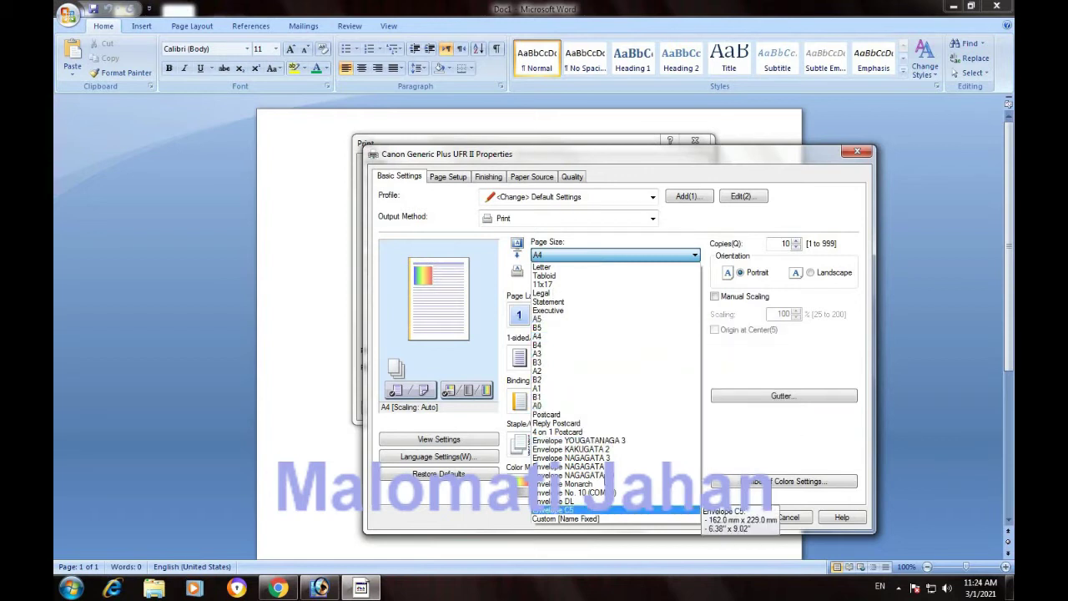
{"action": "left_click", "coordinate": [572, 264]}
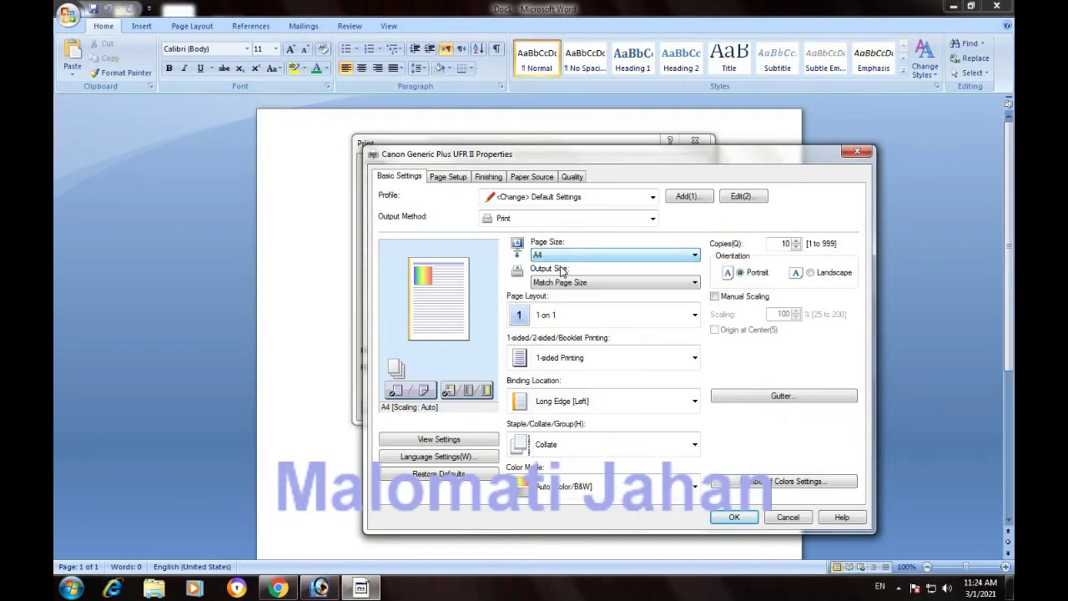
{"action": "left_click", "coordinate": [602, 285]}
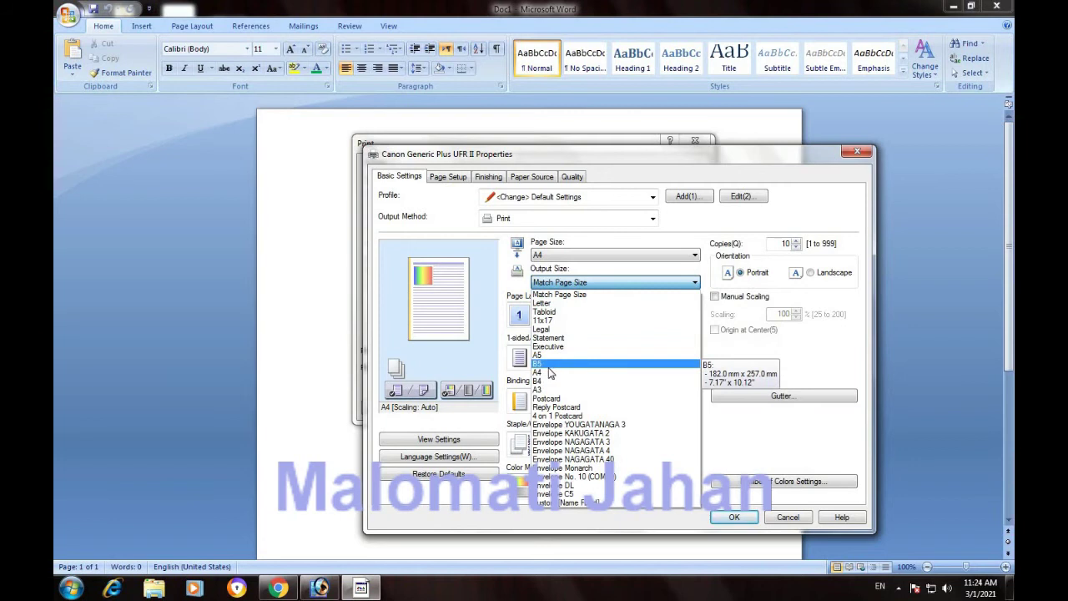
{"action": "left_click", "coordinate": [550, 373]}
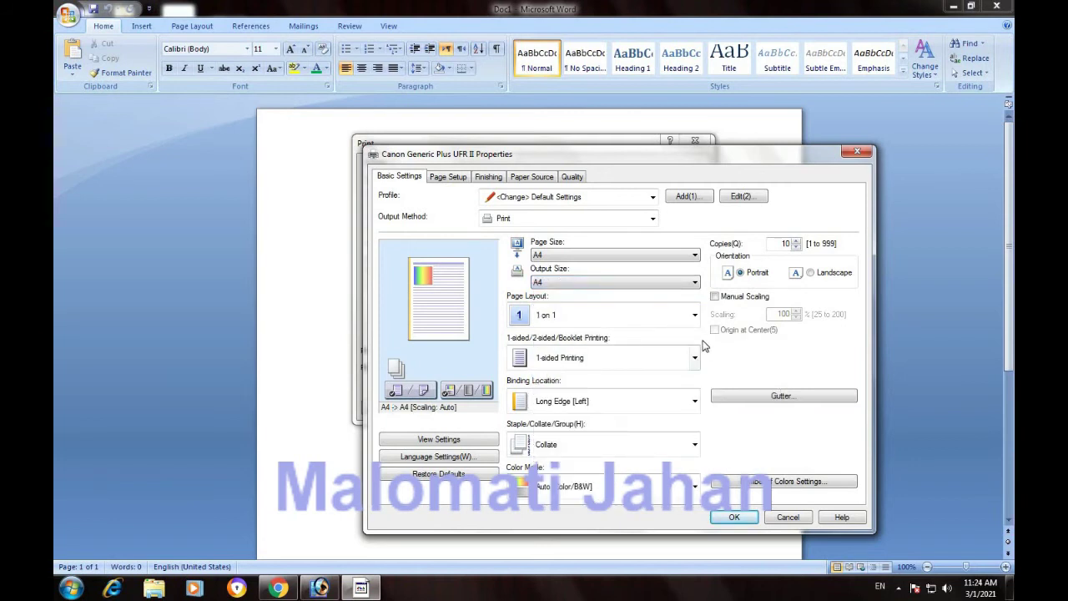
Step: Try the 2-sided printing option, then return the setting to 1-sided printing
{"action": "left_click", "coordinate": [558, 368]}
{"action": "left_click", "coordinate": [558, 368]}
{"action": "left_click", "coordinate": [557, 368]}
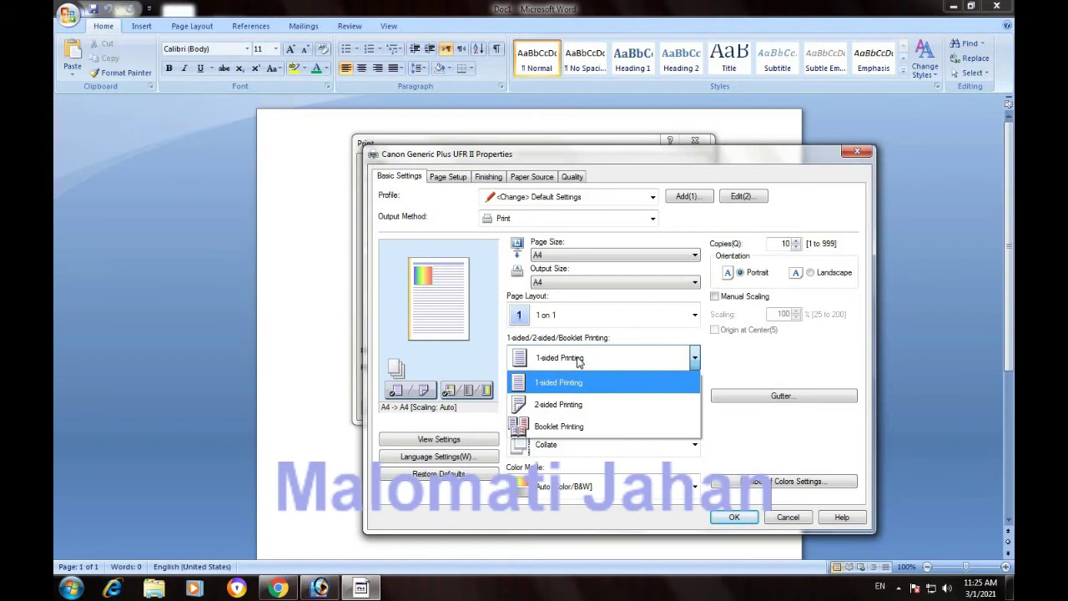
{"action": "left_click", "coordinate": [578, 359]}
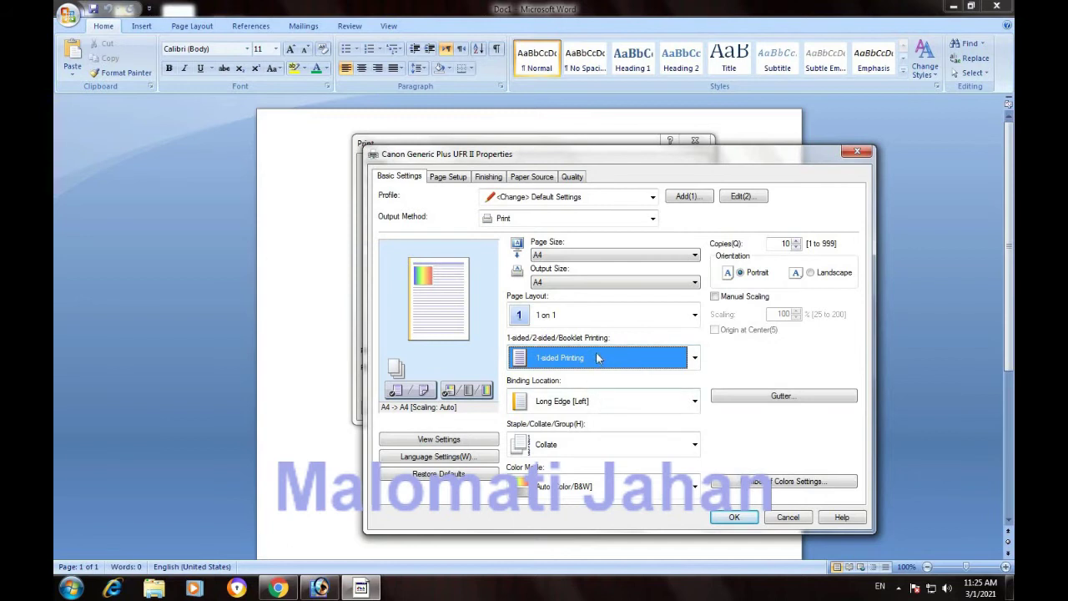
{"action": "left_click", "coordinate": [603, 358]}
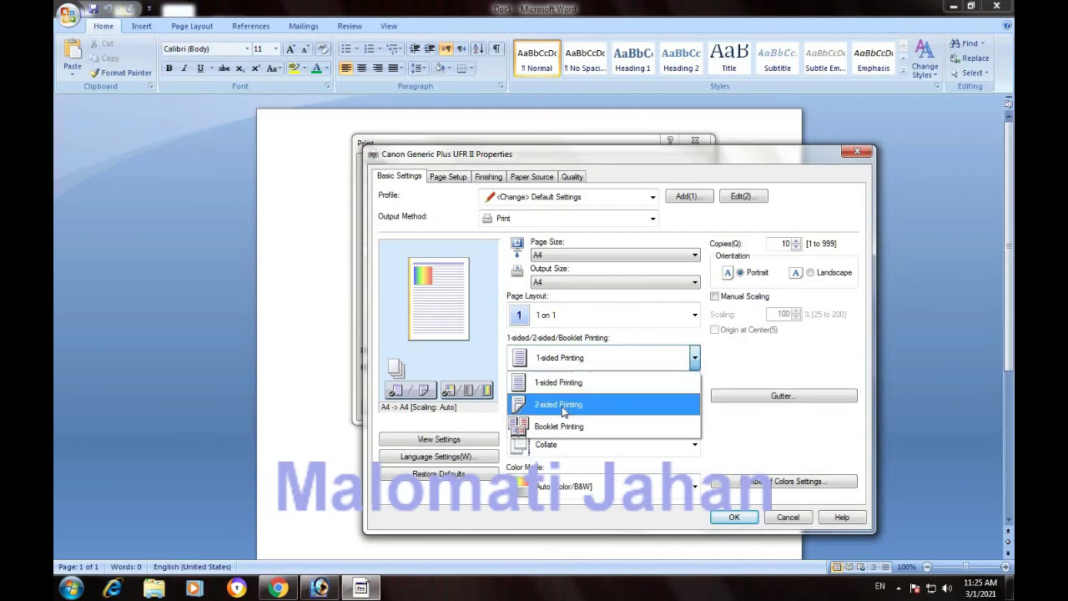
{"action": "left_click", "coordinate": [565, 407]}
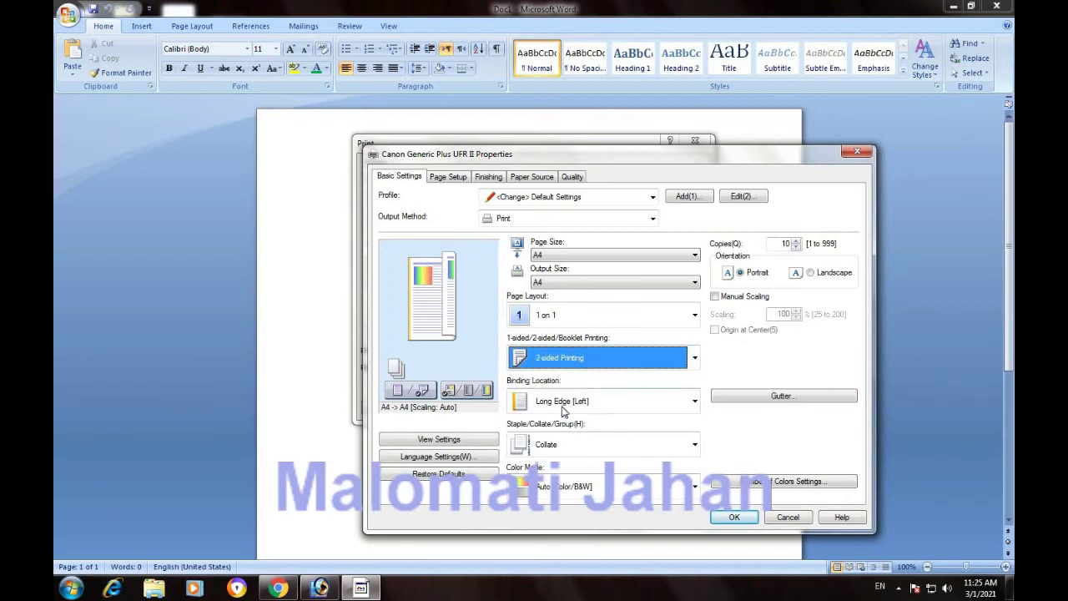
{"action": "left_click", "coordinate": [577, 354]}
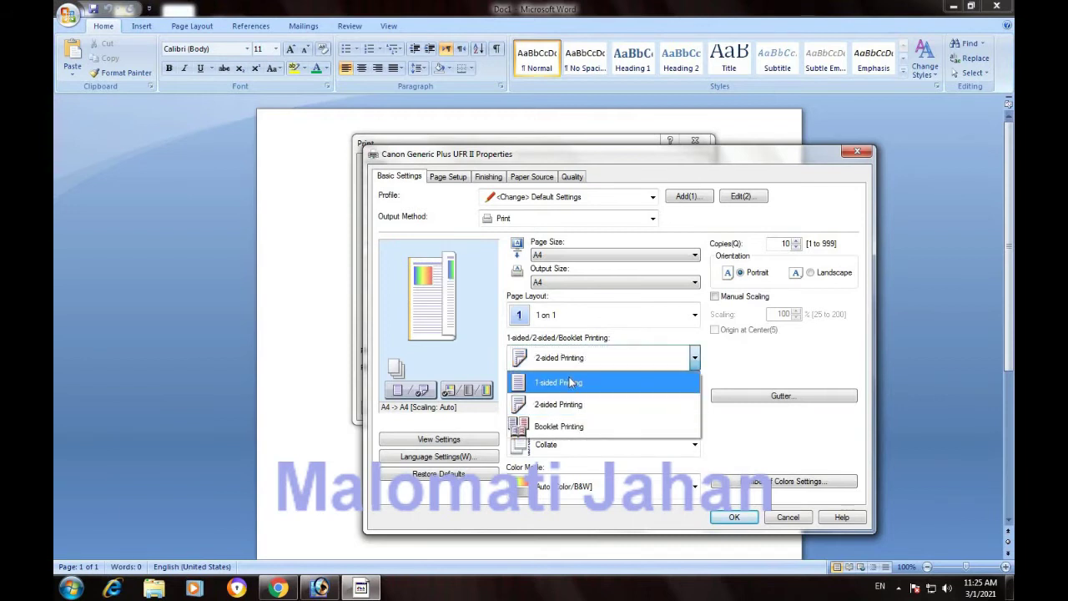
{"action": "left_click", "coordinate": [573, 382]}
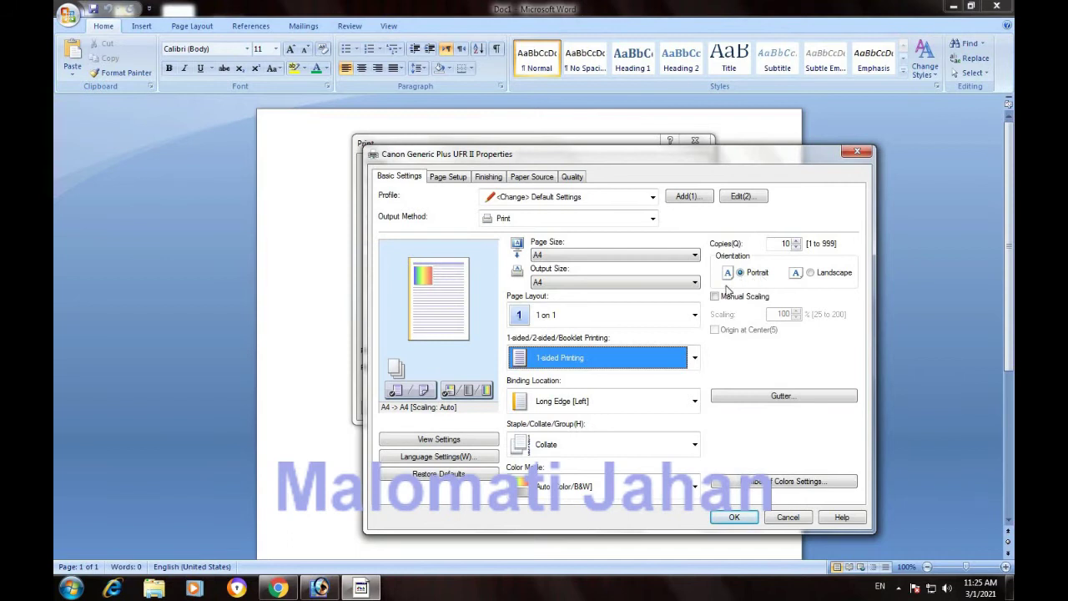
Step: Compare landscape and portrait orientation in the page preview, ending on portrait
{"action": "left_click", "coordinate": [811, 275]}
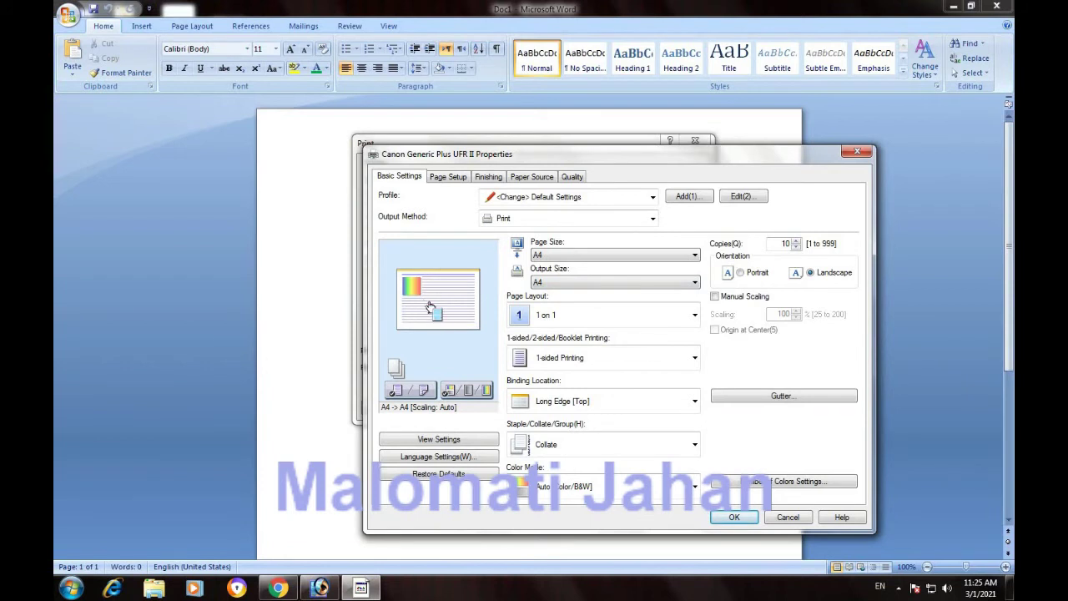
{"action": "left_click", "coordinate": [740, 273]}
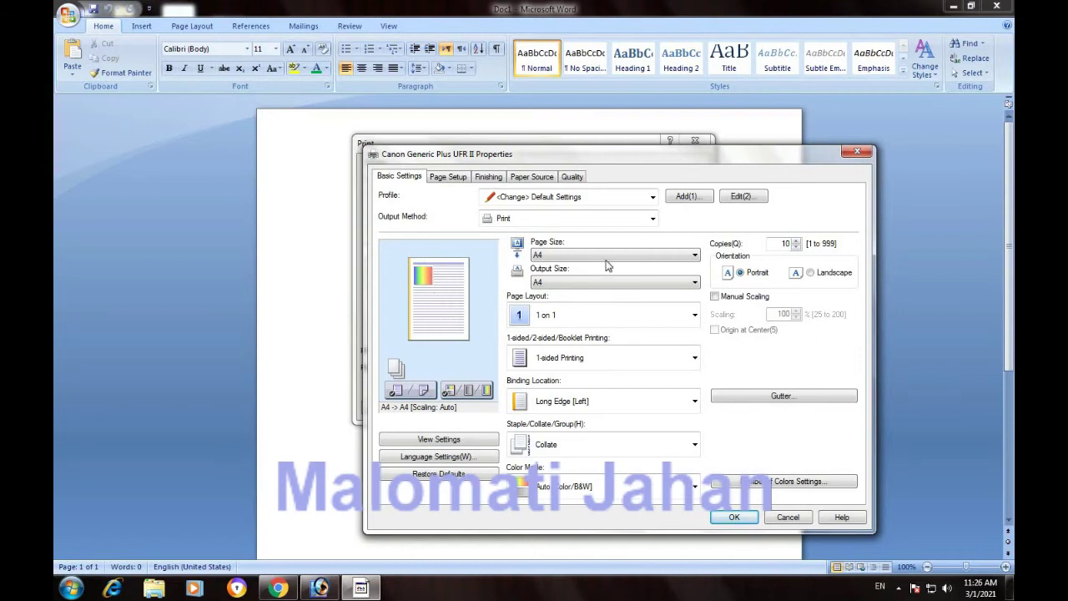
{"action": "left_click", "coordinate": [810, 273]}
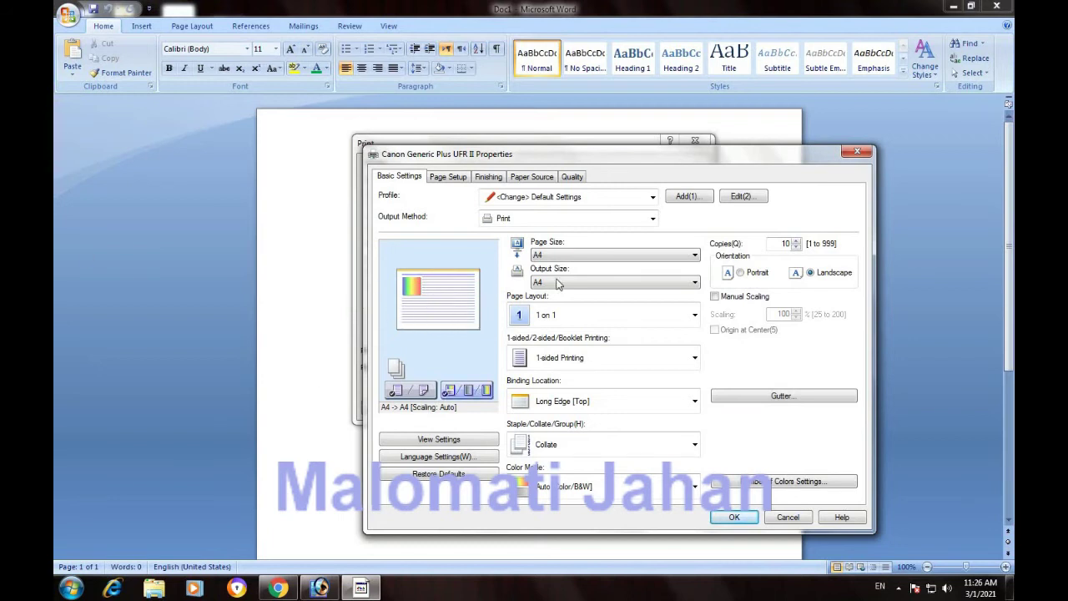
{"action": "left_click", "coordinate": [745, 272]}
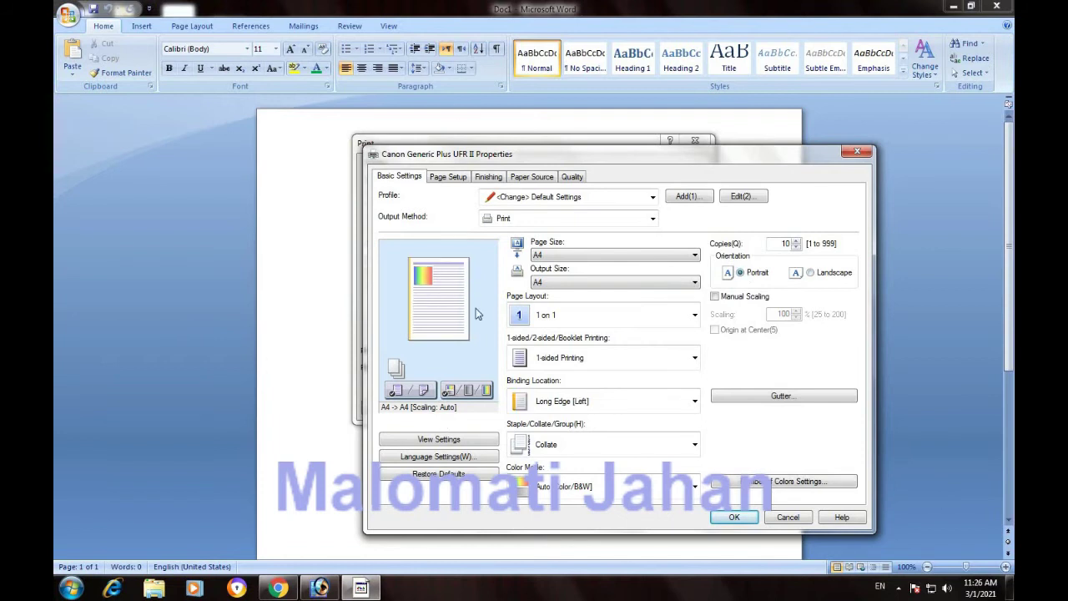
Step: Confirm the printer properties and close the print settings without printing
{"action": "left_click", "coordinate": [732, 519]}
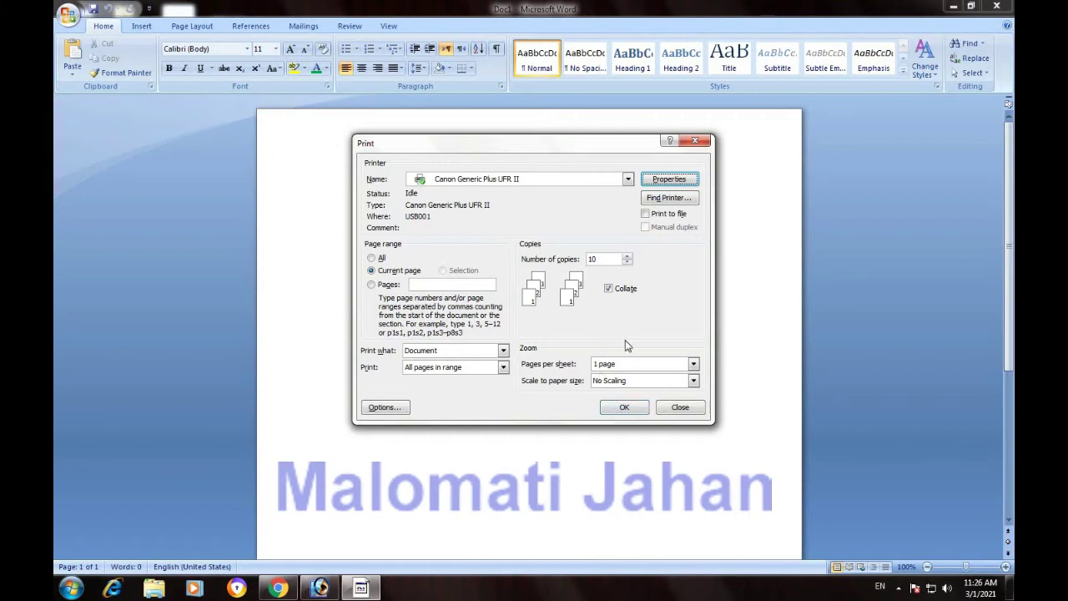
{"action": "left_click", "coordinate": [679, 409]}
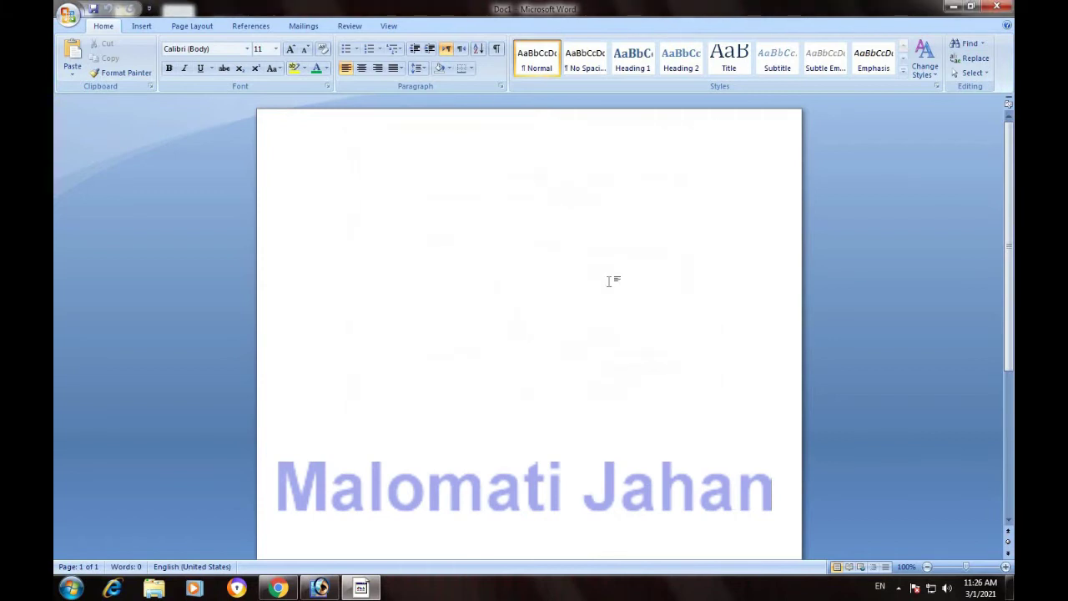
{"action": "left_click", "coordinate": [68, 16]}
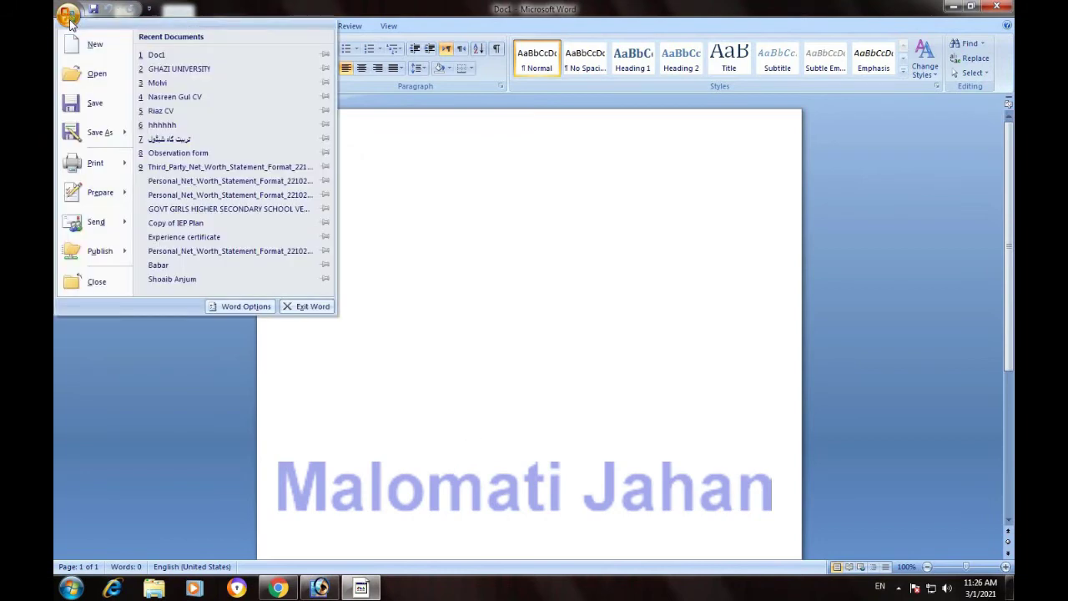
{"action": "left_click", "coordinate": [70, 21]}
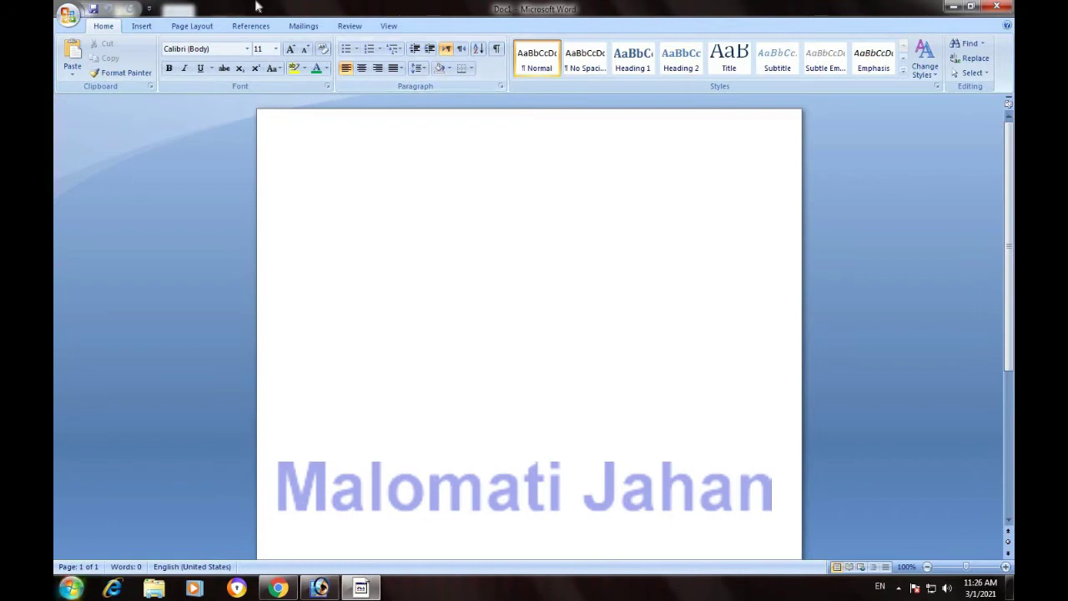
Step: Browse the available fonts and set the blank document's font to Times New Roman (Headings)
{"action": "left_click", "coordinate": [247, 50]}
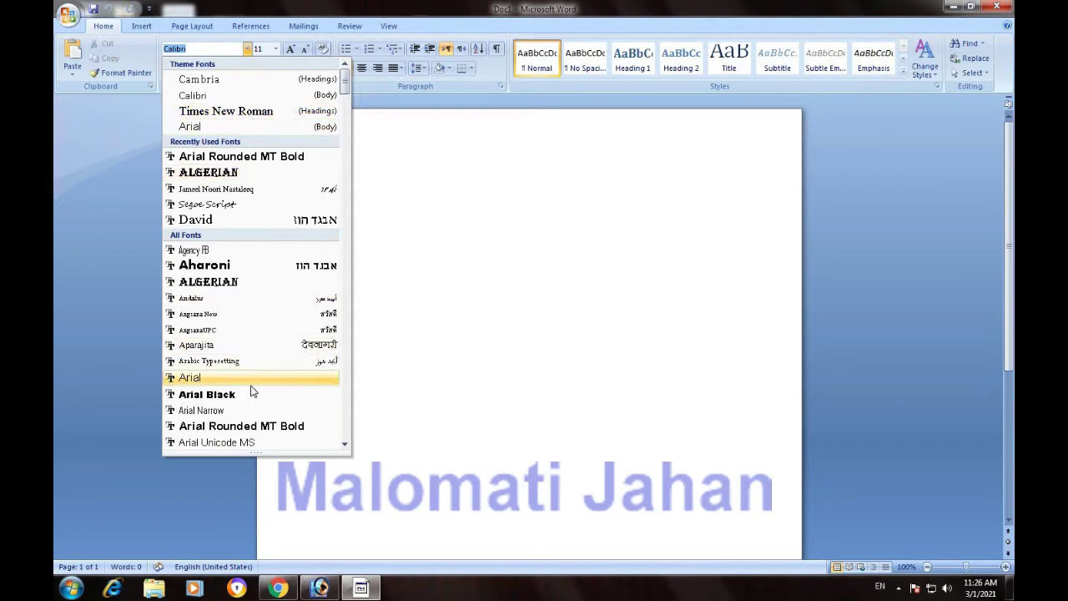
{"action": "scroll", "coordinate": [242, 364], "scroll_direction": "down", "scroll_amount": 2}
{"action": "scroll", "coordinate": [250, 367], "scroll_direction": "down", "scroll_amount": 20}
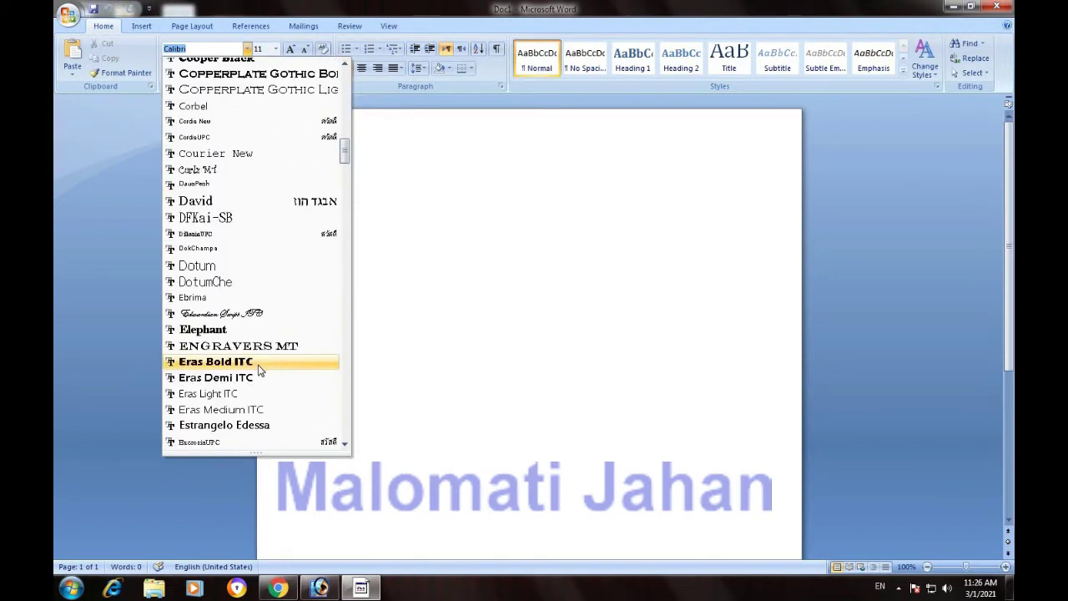
{"action": "scroll", "coordinate": [261, 372], "scroll_direction": "down", "scroll_amount": 20}
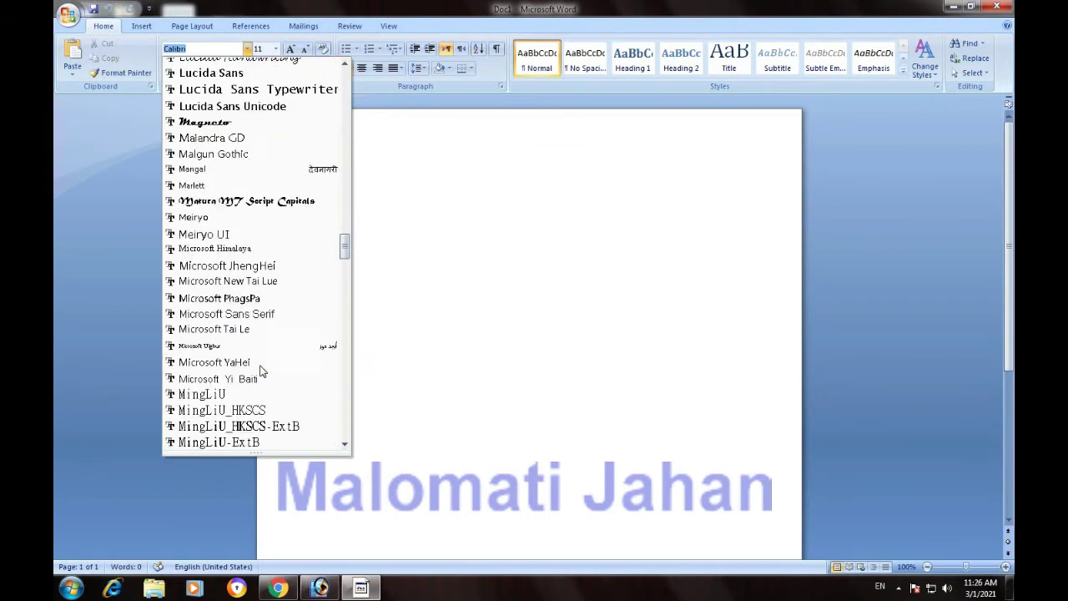
{"action": "scroll", "coordinate": [261, 371], "scroll_direction": "down", "scroll_amount": 5}
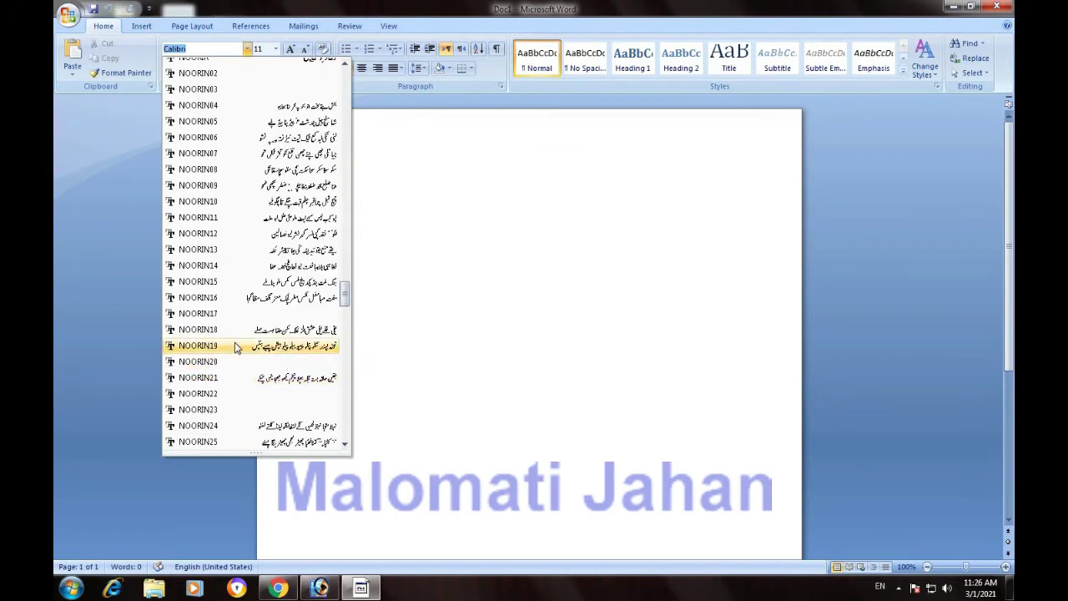
{"action": "scroll", "coordinate": [242, 359], "scroll_direction": "up", "scroll_amount": 5}
{"action": "scroll", "coordinate": [236, 347], "scroll_direction": "up", "scroll_amount": 18}
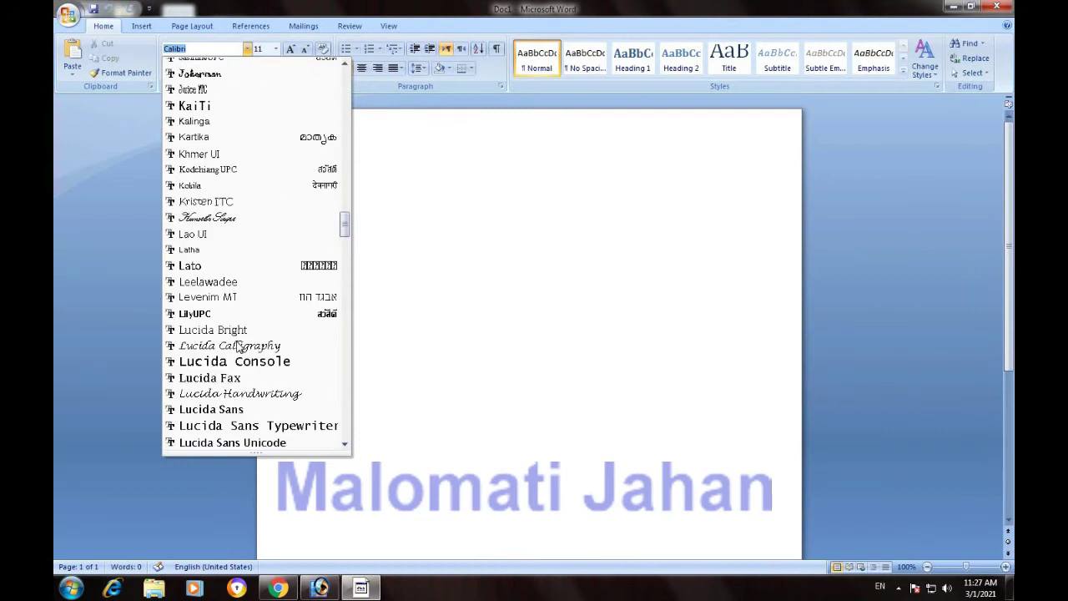
{"action": "scroll", "coordinate": [236, 347], "scroll_direction": "up", "scroll_amount": 20}
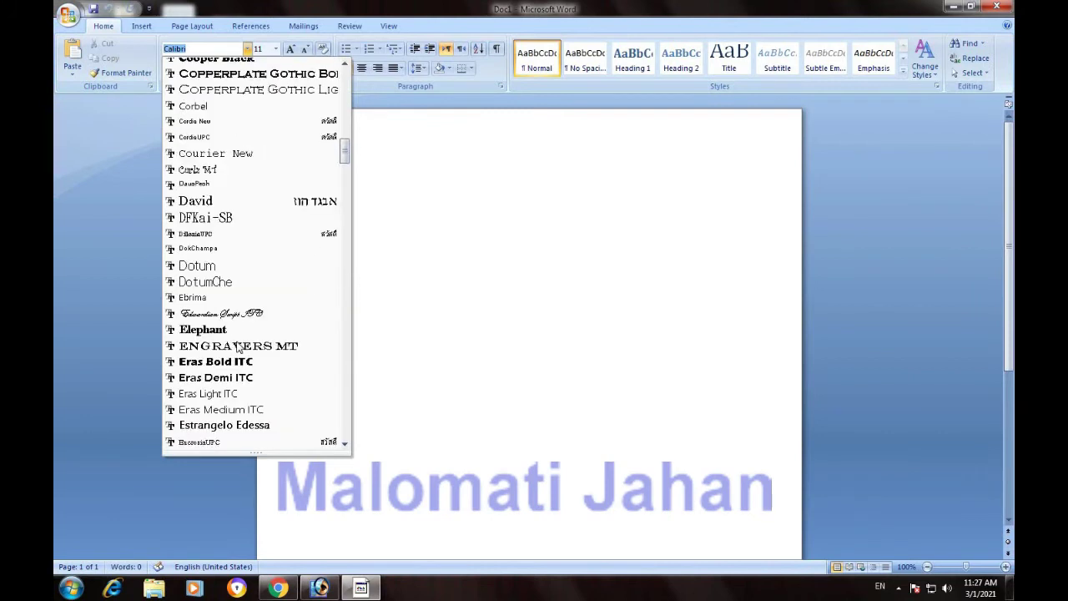
{"action": "scroll", "coordinate": [236, 347], "scroll_direction": "up", "scroll_amount": 15}
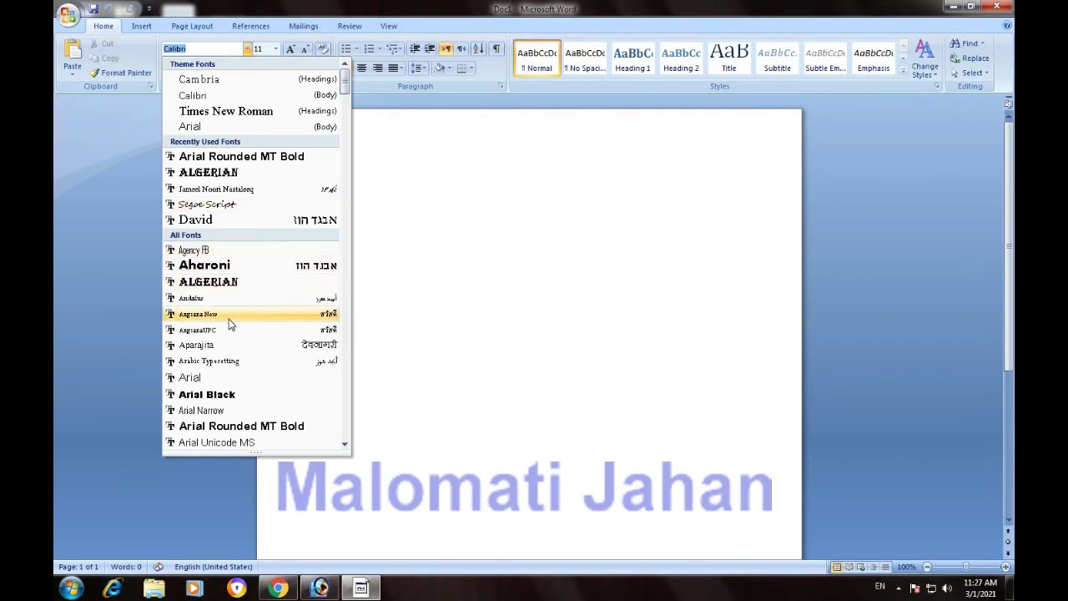
{"action": "left_click", "coordinate": [225, 111]}
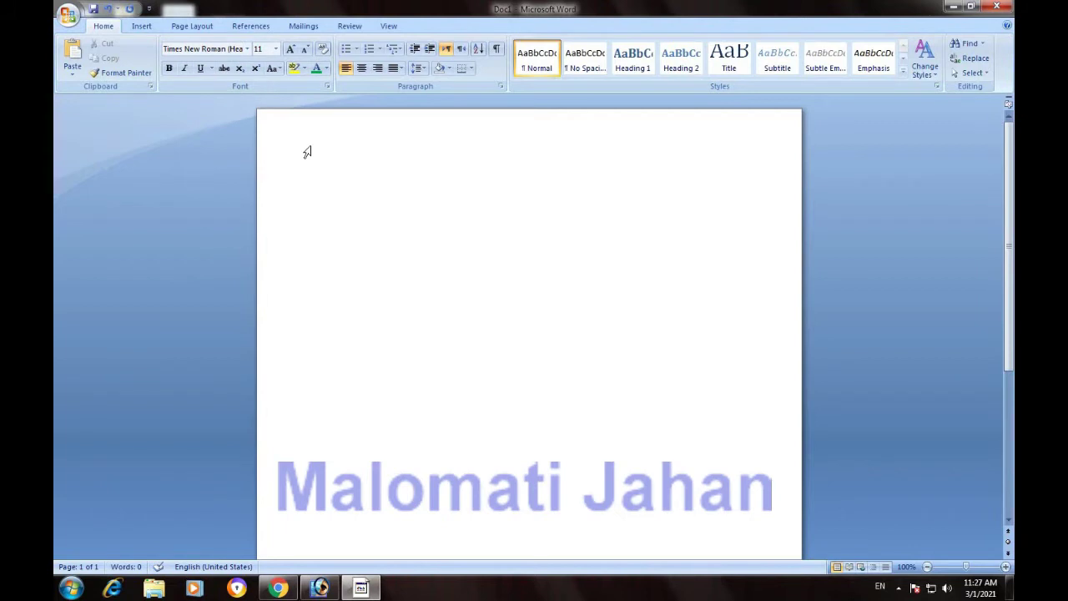
Step: Set the font size to 36 and enter the text "aa" on the first line of the page
{"action": "left_click", "coordinate": [276, 49]}
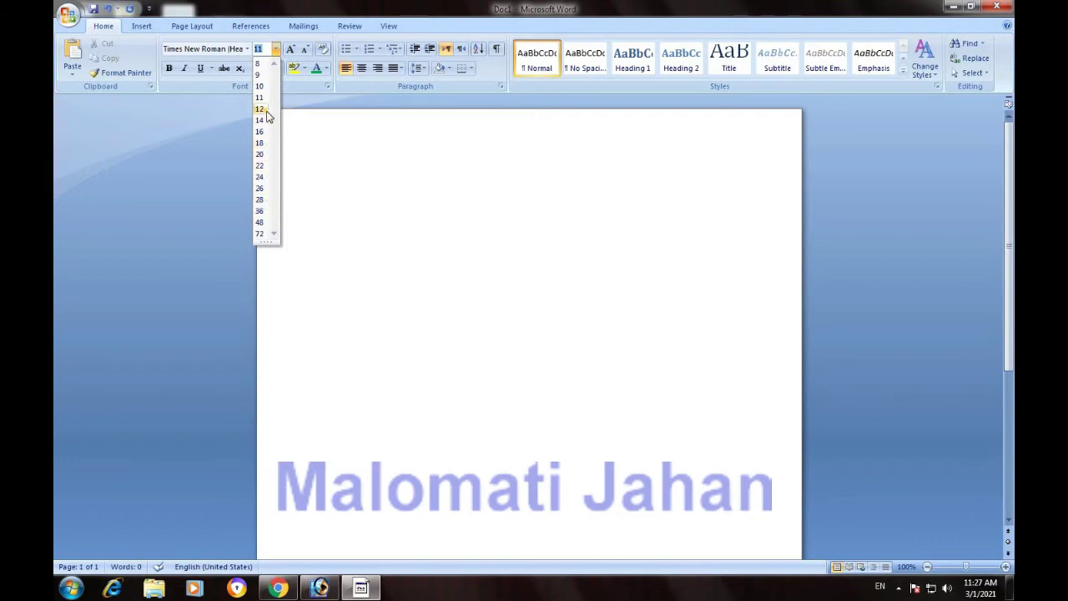
{"action": "left_click", "coordinate": [259, 211]}
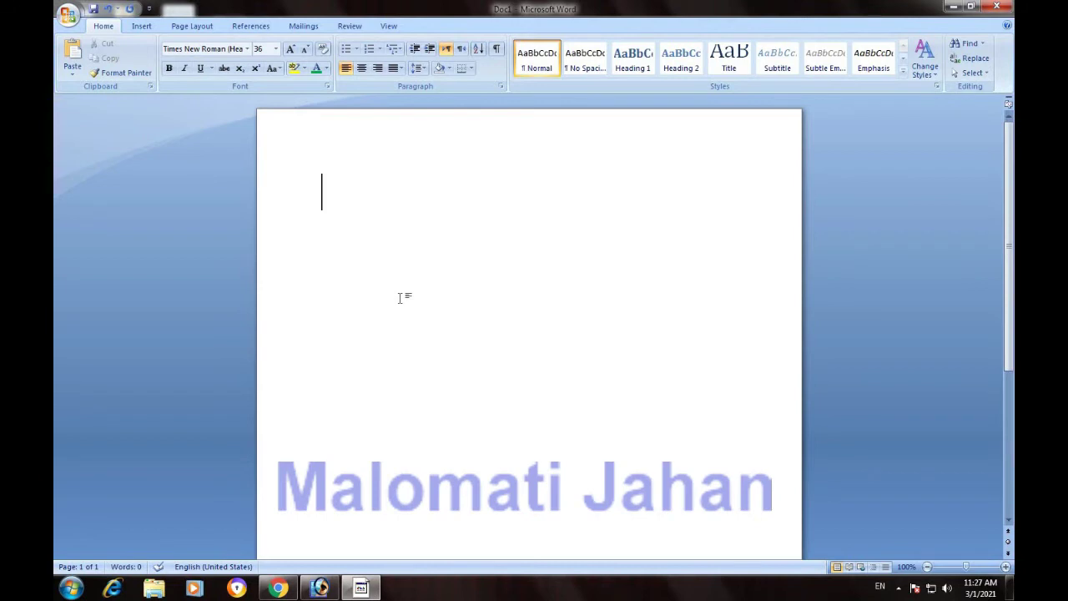
{"action": "type", "text": "aa"}
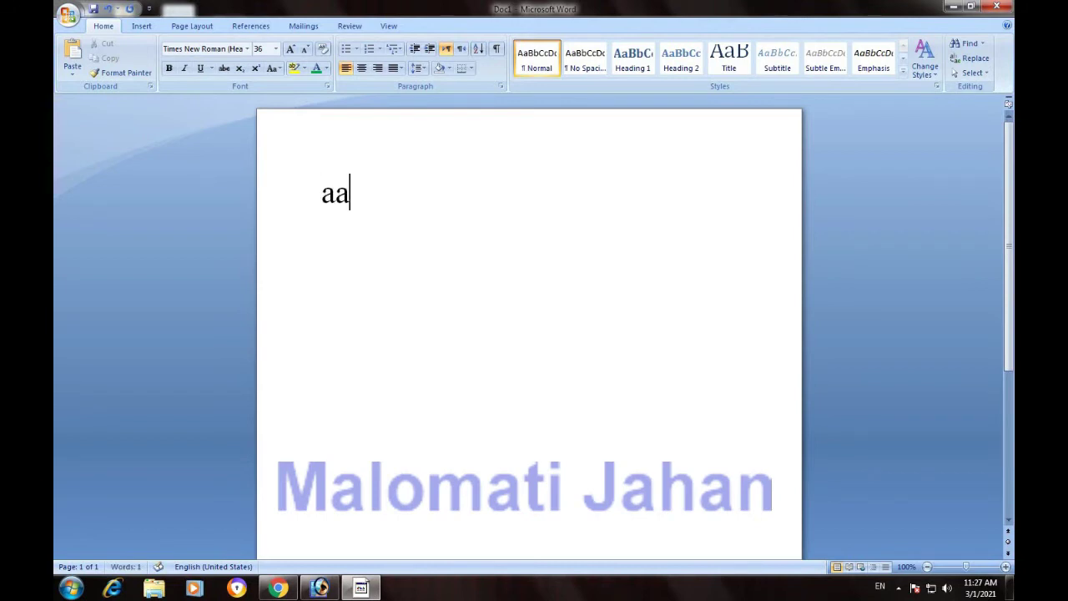